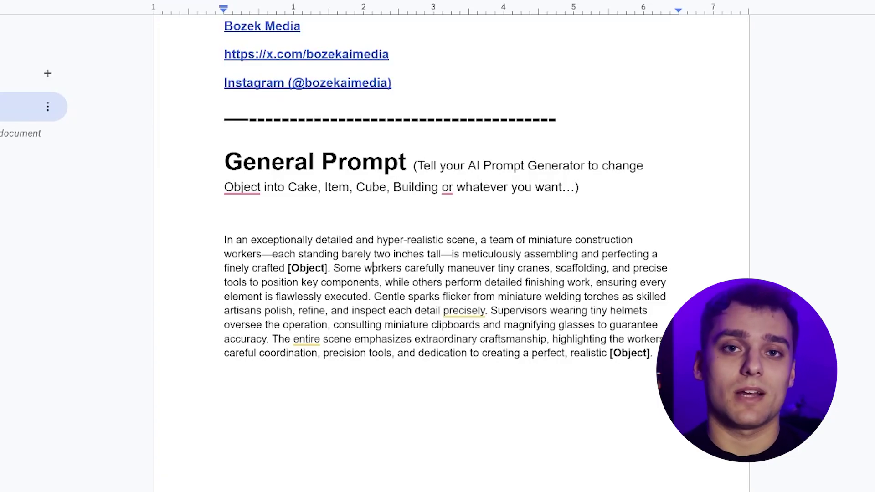
- Copy the General Prompt paragraph with its [Object] placeholders and begin typing 'Change this prhas to be donut'
{"action": "scroll", "coordinate": [451, 255], "scroll_direction": "up", "scroll_amount": 5}
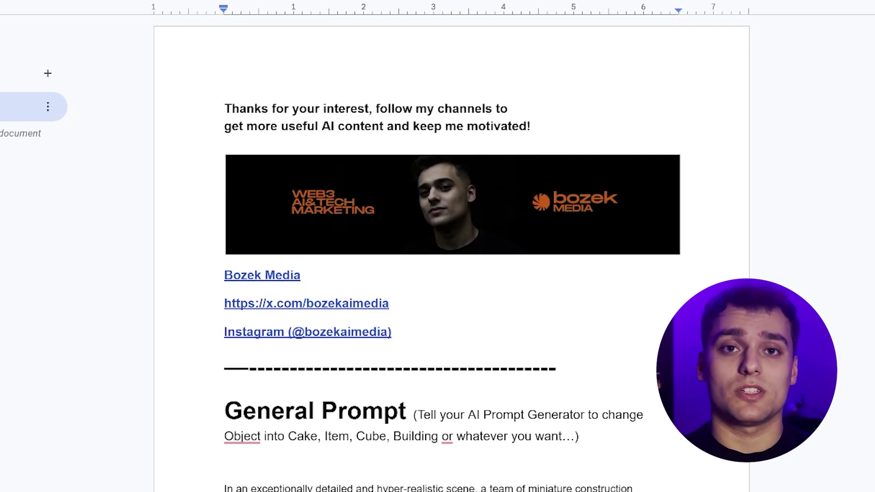
{"action": "scroll", "coordinate": [373, 371], "scroll_direction": "down", "scroll_amount": 3}
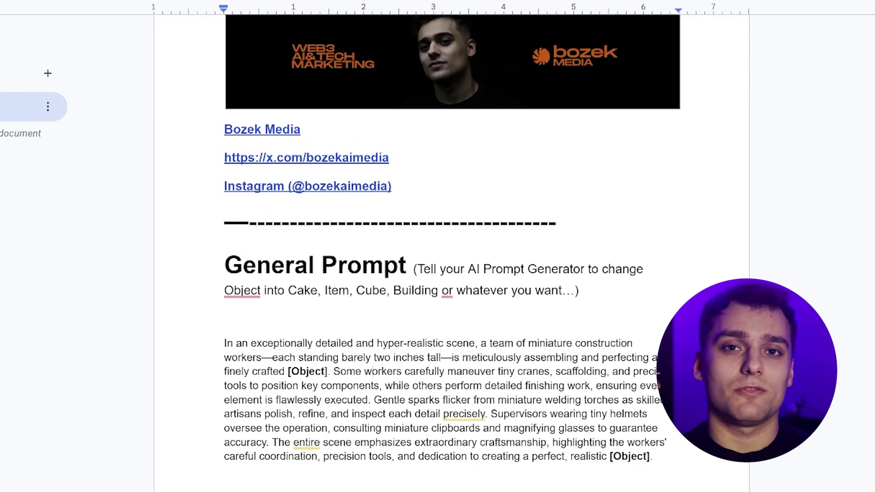
{"action": "key", "text": "shift+Down"}
{"action": "key", "text": "shift+Down"}
{"action": "key", "text": "shift+Down"}
{"action": "key", "text": "shift+Down"}
{"action": "key", "text": "shift+Down"}
{"action": "key", "text": "shift+Down"}
{"action": "key", "text": "shift+Down"}
{"action": "key", "text": "shift+Down"}
{"action": "key", "text": "shift+Down"}
{"action": "key", "text": "shift+Down"}
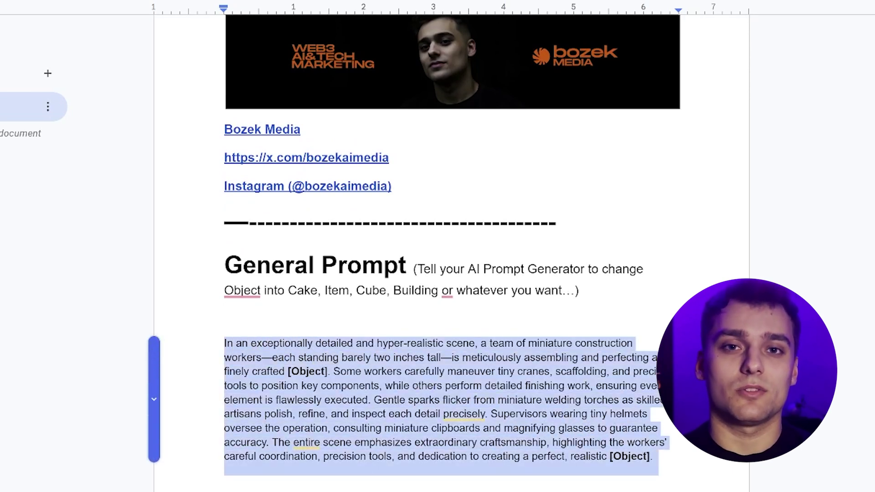
{"action": "left_click", "coordinate": [233, 343]}
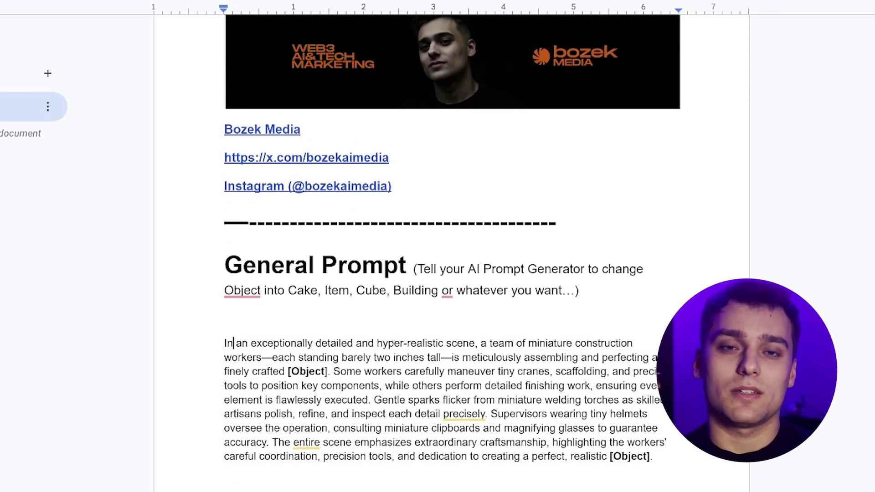
{"action": "key", "text": "shift+Right"}
{"action": "key", "text": "shift+Right"}
{"action": "key", "text": "shift+Right"}
{"action": "key", "text": "shift+Right"}
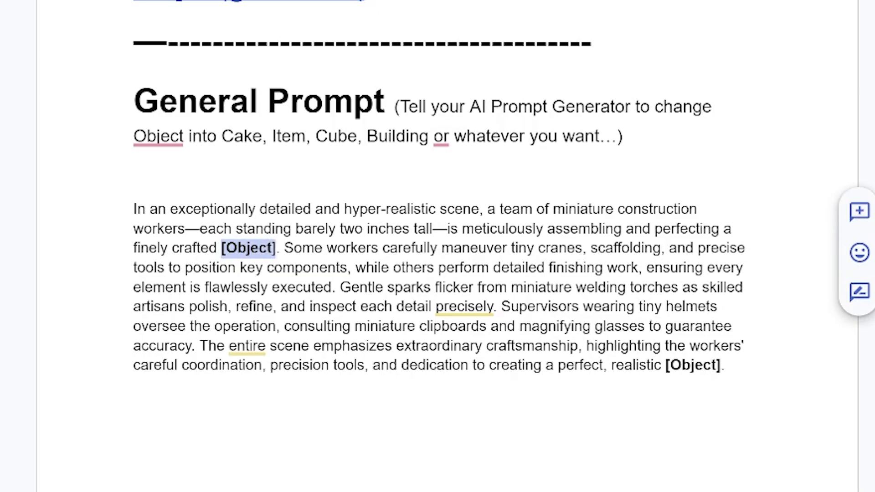
{"action": "left_click", "coordinate": [133, 209]}
{"action": "key", "text": "shift+Down"}
{"action": "key", "text": "shift+Down"}
{"action": "key", "text": "shift+Down"}
{"action": "key", "text": "shift+Down"}
{"action": "key", "text": "shift+Down"}
{"action": "key", "text": "shift+Down"}
{"action": "key", "text": "shift+Down"}
{"action": "key", "text": "shift+Down"}
{"action": "key", "text": "ctrl+c"}
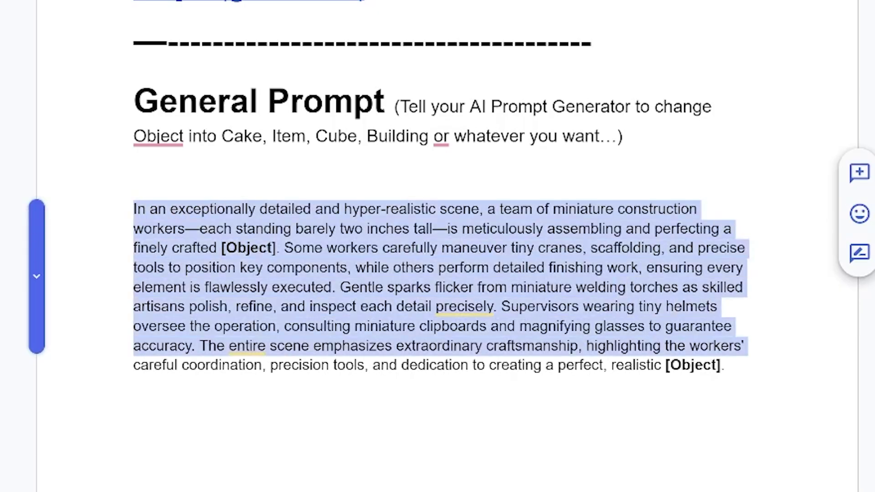
{"action": "type", "text": "Change "}
{"action": "type", "text": "this prompt and replace Object and add the scenery that fits with the"}
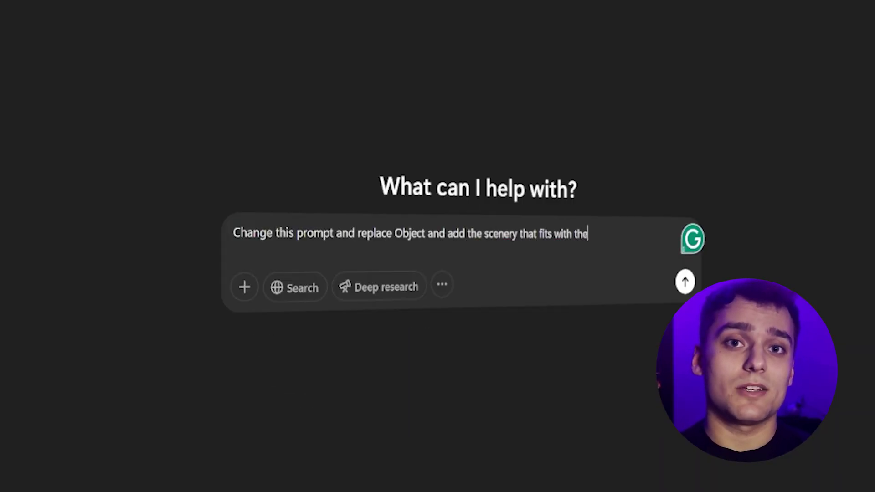
{"action": "type", "text": "has to be d"}
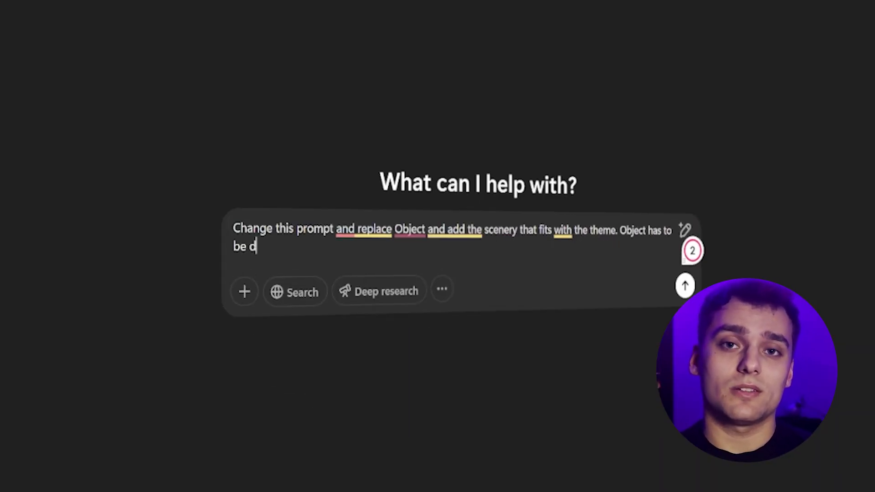
{"action": "type", "text": "onut"}
- Paste the template under the donut request and select ChatGPT's bakery-themed marble-countertop reply
{"action": "key", "text": "shift+Return"}
{"action": "key", "text": "shift+Return"}
{"action": "key", "text": "ctrl+v"}
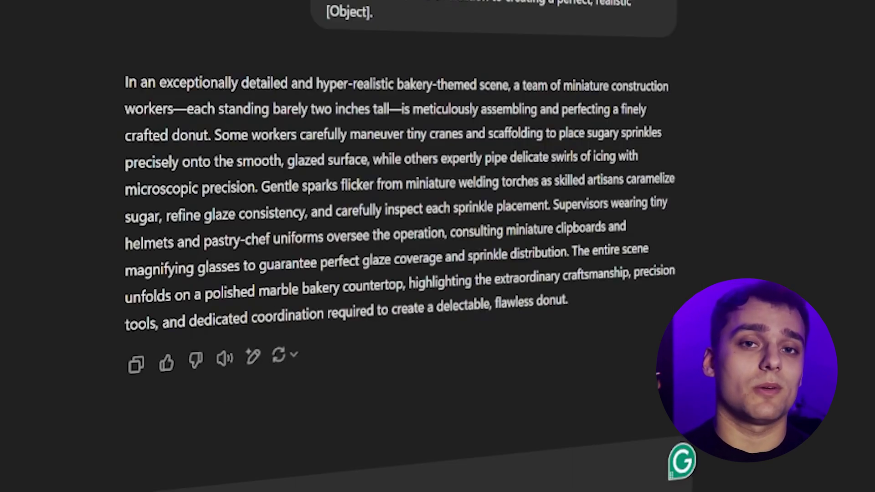
{"action": "left_click_drag", "start_coordinate": [125, 83], "coordinate": [569, 301]}
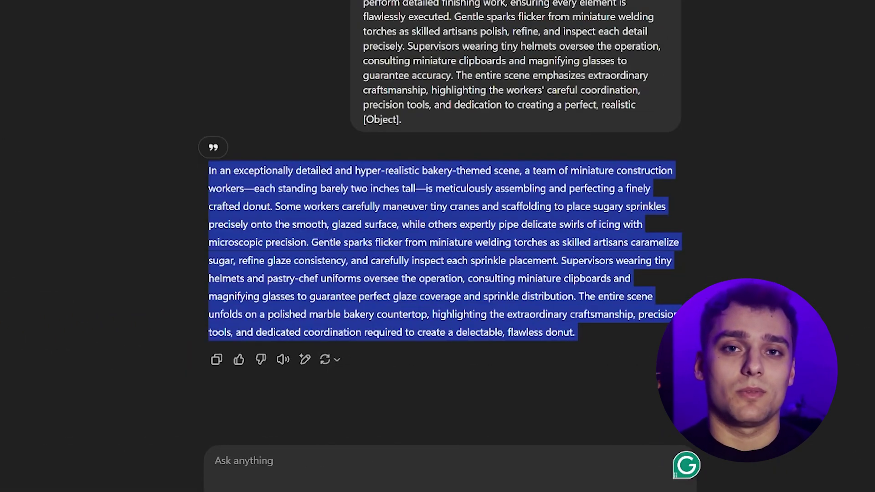
- Paste the donut prompt into Generate Images, keeping the Flux 1.0 model and 9:16 aspect ratio
{"action": "left_click", "coordinate": [90, 474]}
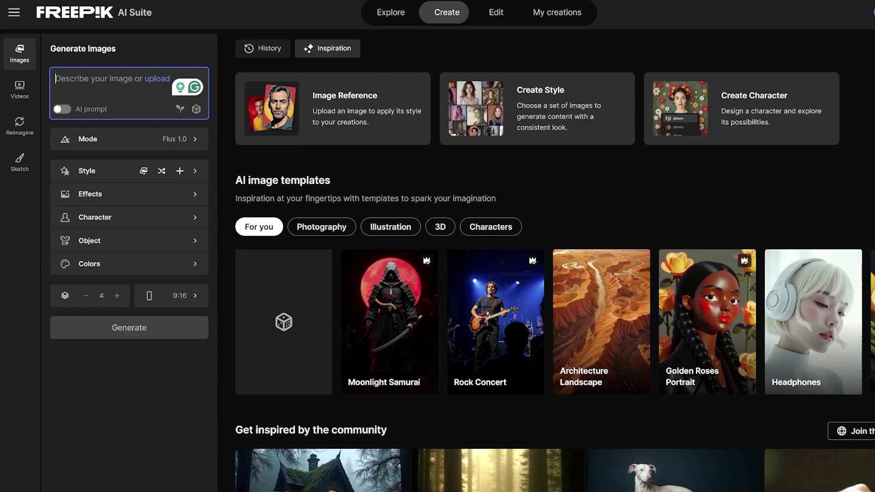
{"action": "key", "text": "ctrl+v"}
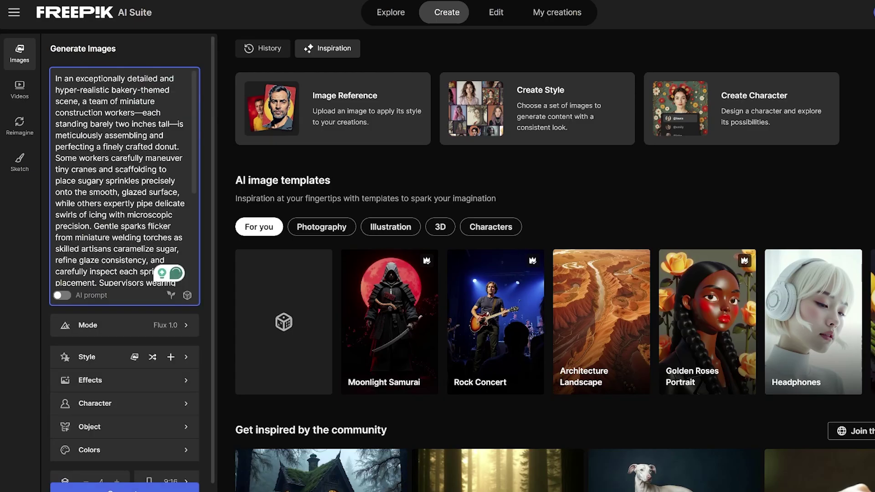
{"action": "scroll", "coordinate": [124, 178], "scroll_direction": "down", "scroll_amount": 4}
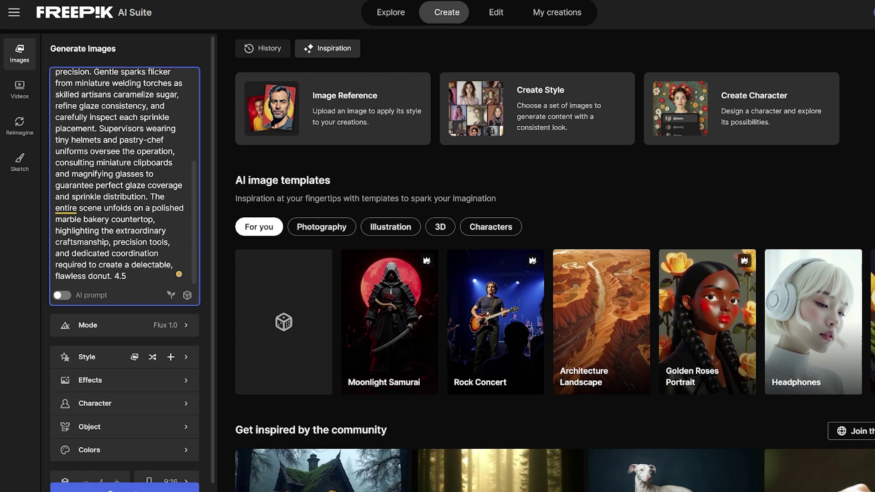
{"action": "left_click", "coordinate": [124, 325]}
{"action": "left_click", "coordinate": [420, 214]}
{"action": "scroll", "coordinate": [124, 265], "scroll_direction": "down", "scroll_amount": 1}
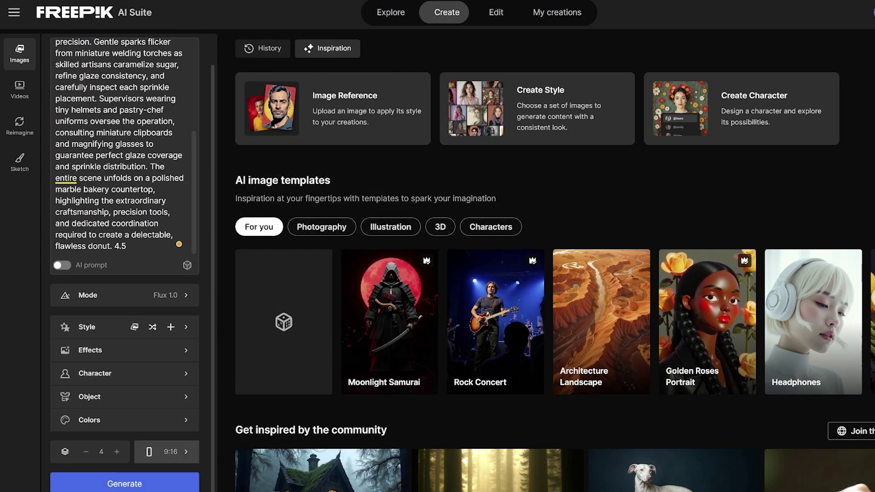
{"action": "left_click", "coordinate": [169, 451]}
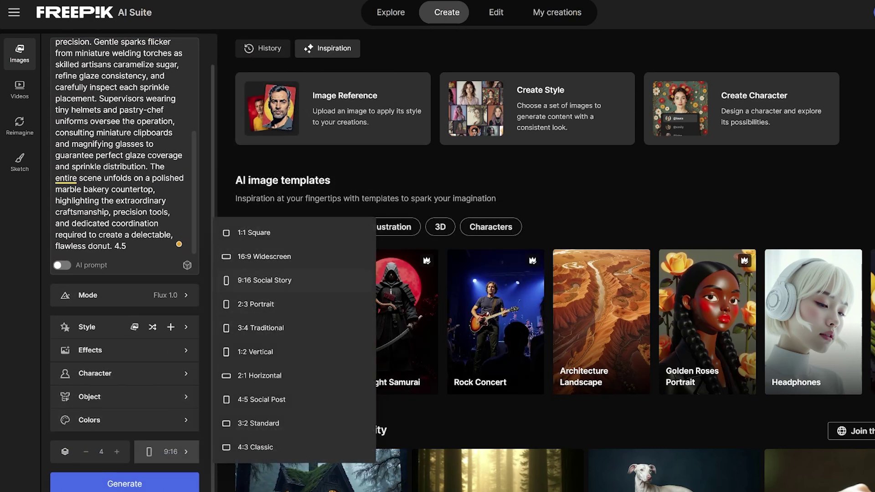
{"action": "key", "text": "Escape"}
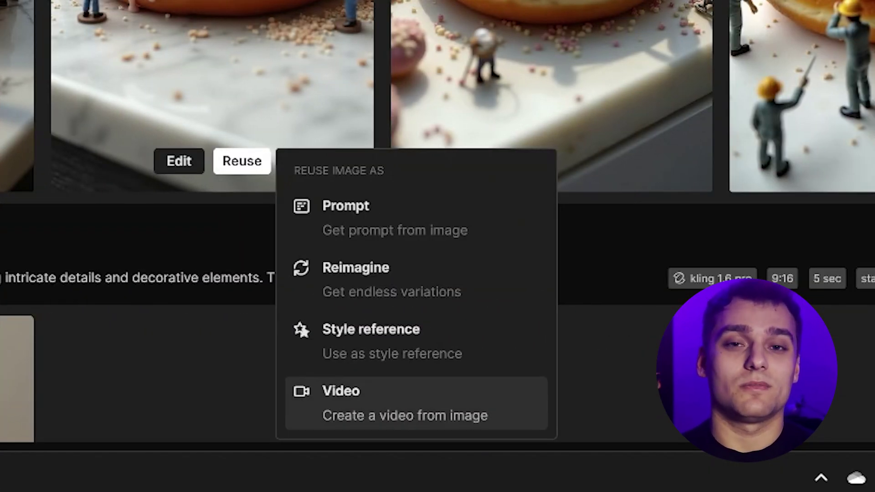
- Reuse a donut image as a Kling 1.6 Pro video, replacing the camera-motion prompt with the donut prompt
{"action": "left_click", "coordinate": [347, 403]}
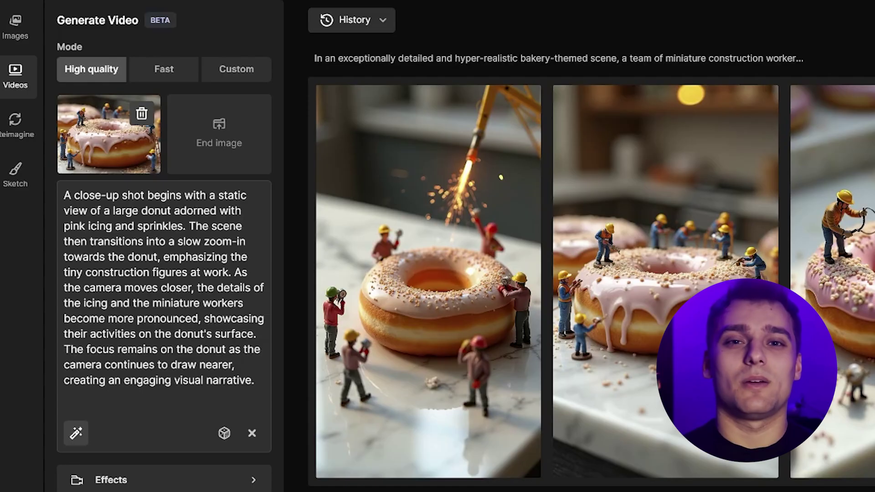
{"action": "left_click", "coordinate": [240, 392]}
{"action": "key", "text": "ctrl+a"}
{"action": "key", "text": "ctrl+v"}
{"action": "scroll", "coordinate": [241, 392], "scroll_direction": "up", "scroll_amount": 4}
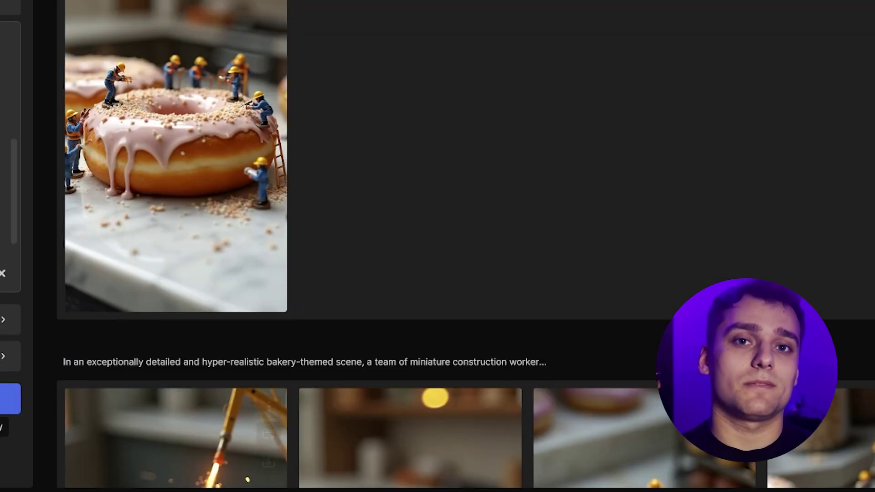
- Send ChatGPT 'Now change it to Banana' to get a tropical-themed banana rewrite
{"action": "mouse_move", "coordinate": [219, 438]}
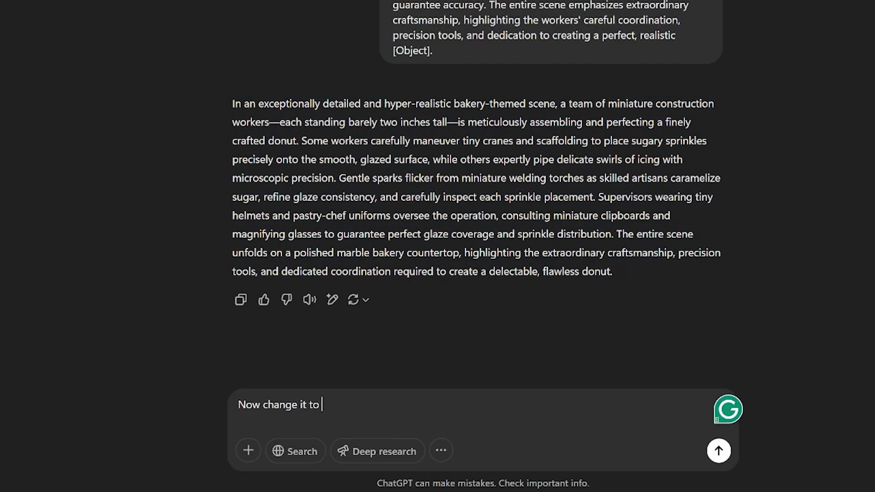
{"action": "key", "text": "Return"}
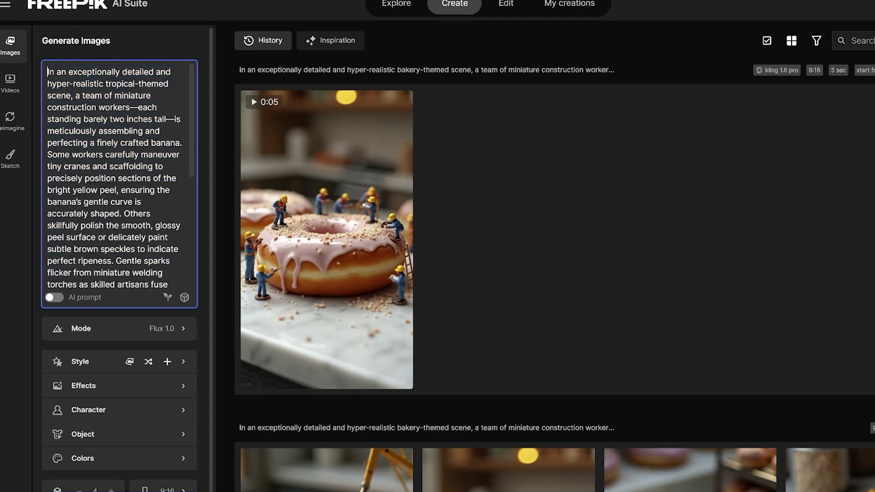
- Generate images from the tropical banana prompt
{"action": "scroll", "coordinate": [114, 137], "scroll_direction": "down", "scroll_amount": 5}
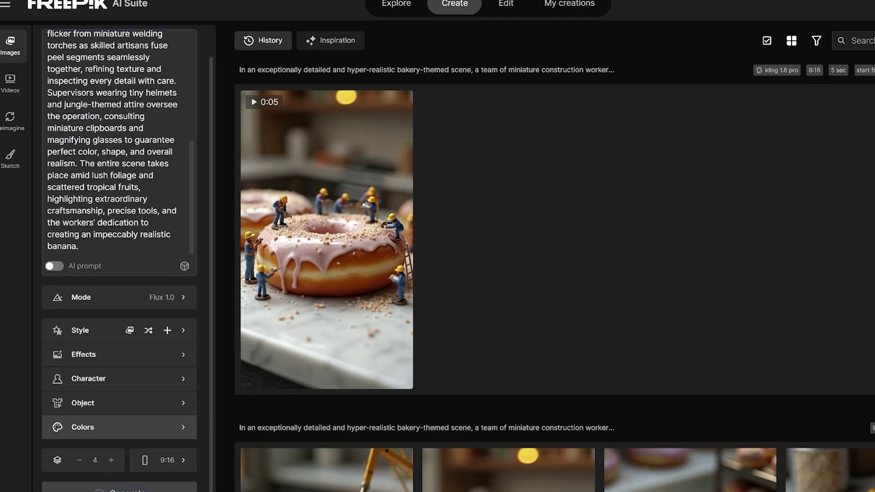
{"action": "left_click", "coordinate": [120, 487]}
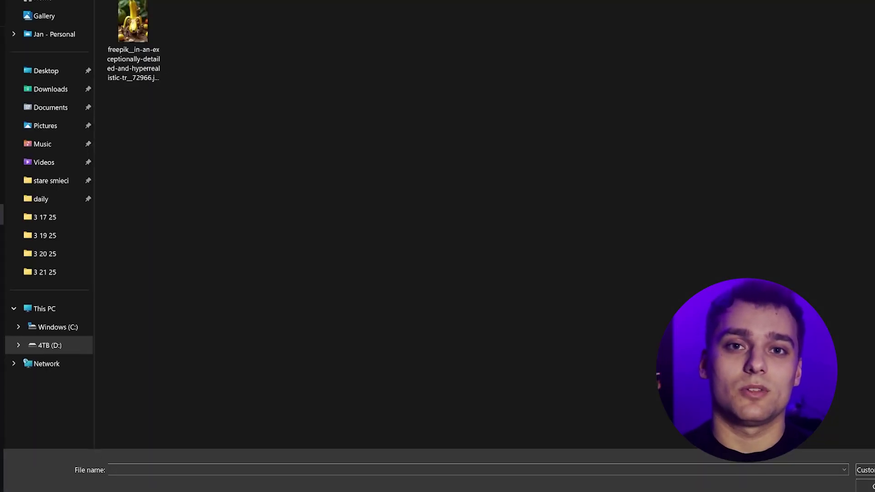
- Upload the banana image in Runway, paste the prompt trimmed to its first sentence, and generate
{"action": "double_click", "coordinate": [133, 28]}
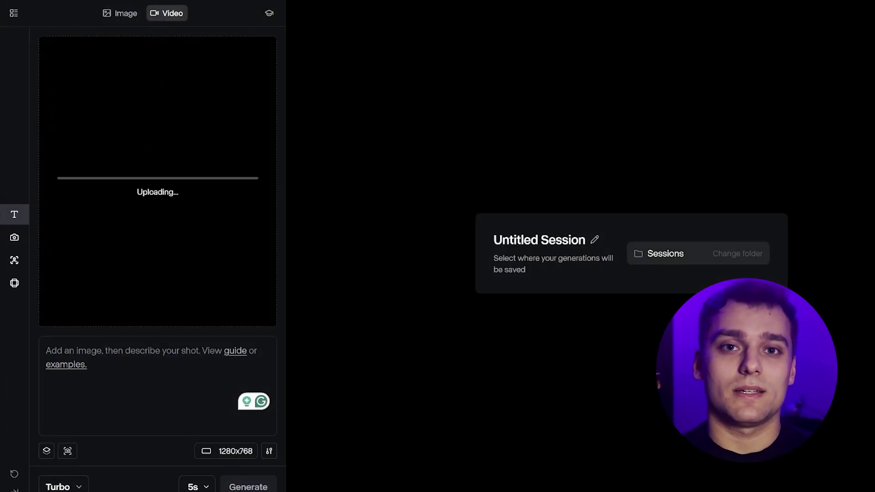
{"action": "key", "text": "ctrl+v"}
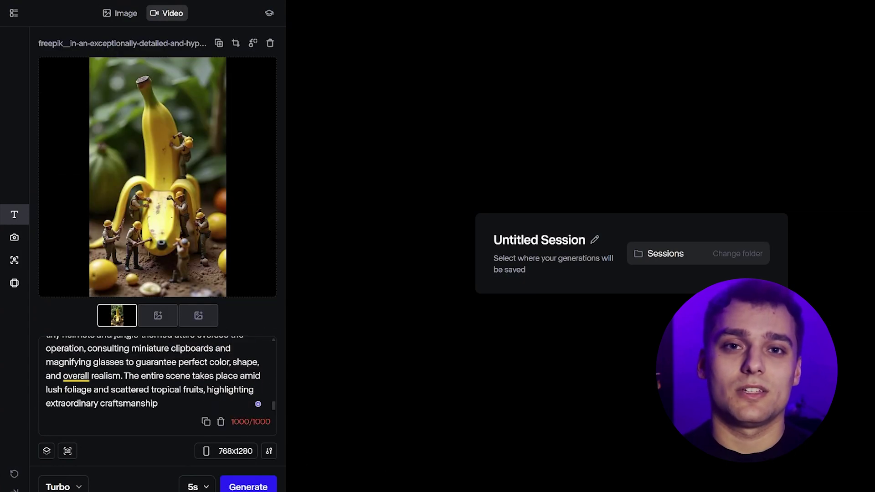
{"action": "key", "text": "shift+Up"}
{"action": "key", "text": "shift+Up"}
{"action": "key", "text": "shift+Up"}
{"action": "key", "text": "shift+Up"}
{"action": "key", "text": "shift+Up"}
{"action": "key", "text": "shift+Up"}
{"action": "key", "text": "shift+Up"}
{"action": "key", "text": "shift+Up"}
{"action": "key", "text": "shift+Up"}
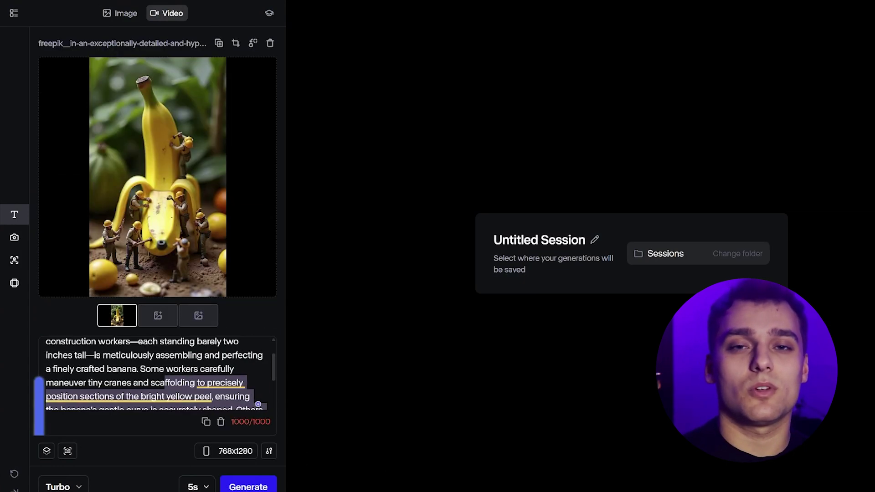
{"action": "key", "text": "BackSpace"}
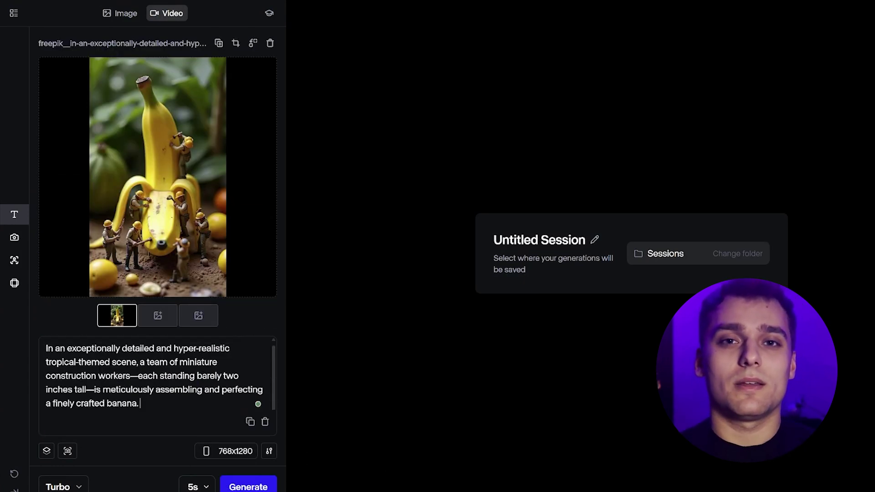
{"action": "key", "text": "ctrl+Return"}
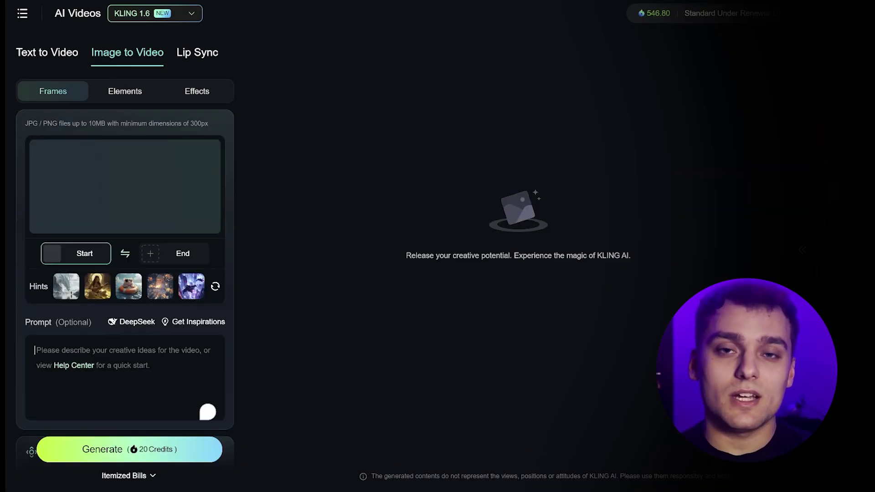
- Paste the full tropical banana prompt into KLING AI's Image to Video prompt field
{"action": "key", "text": "ctrl+v"}
{"action": "scroll", "coordinate": [124, 248], "scroll_direction": "down", "scroll_amount": 3}
{"action": "scroll", "coordinate": [124, 249], "scroll_direction": "up", "scroll_amount": 3}
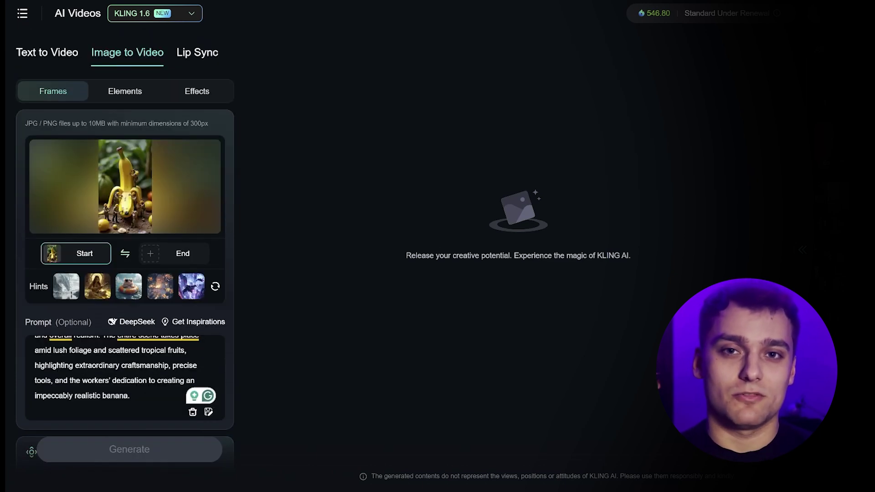